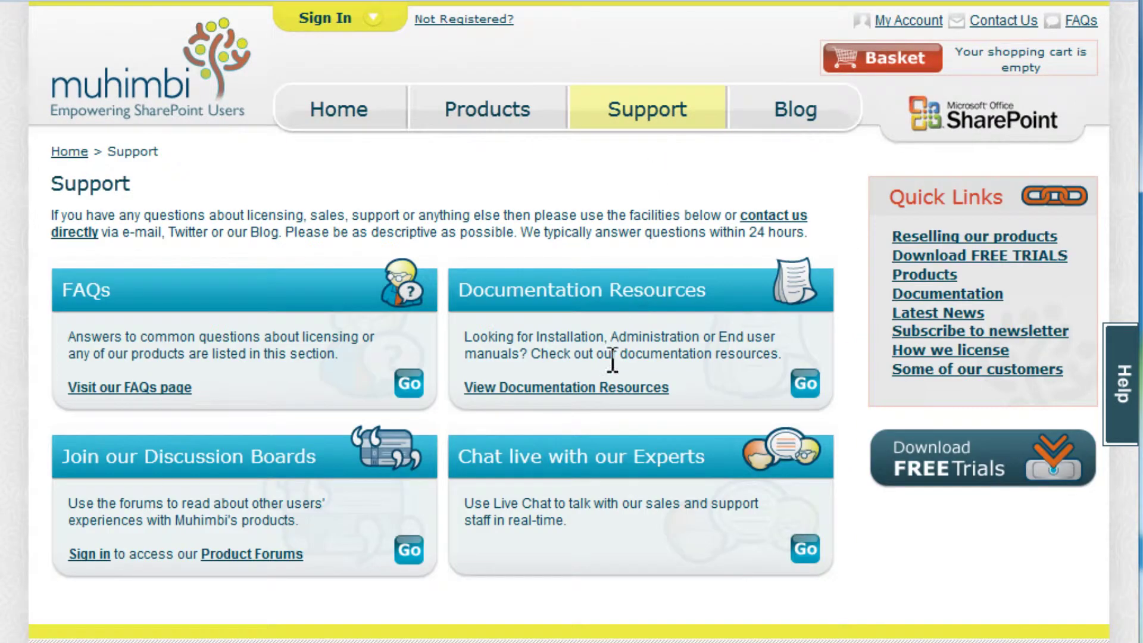
# Step: Open the 67-page Version 7.0 Administration Guide PDF from the documentation resources
pyautogui.click(607, 387)
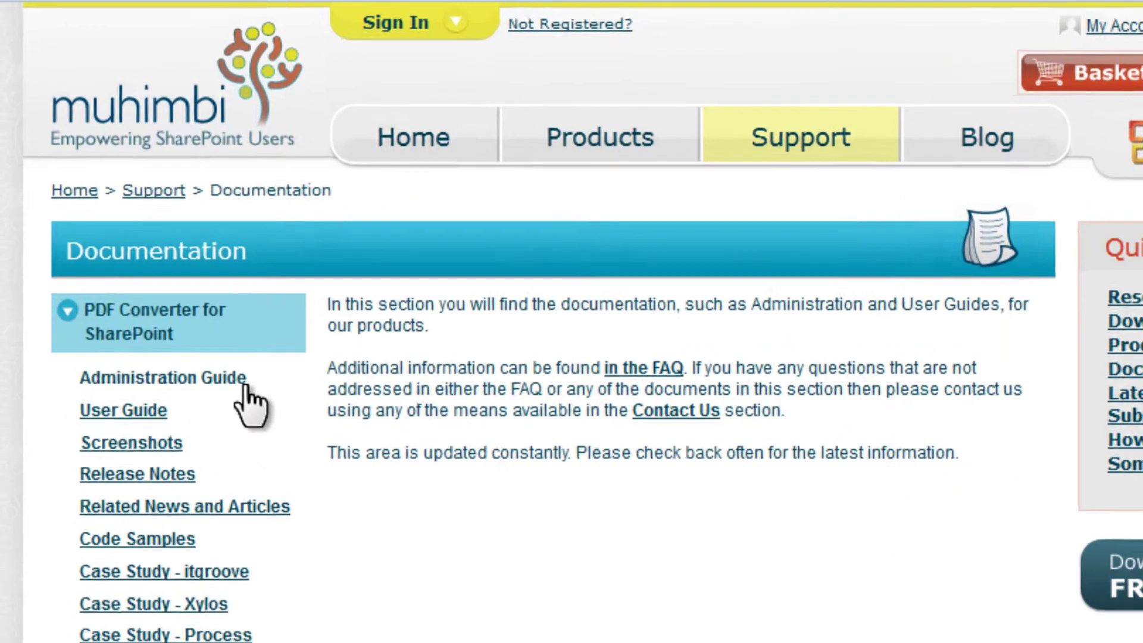
pyautogui.click(189, 302)
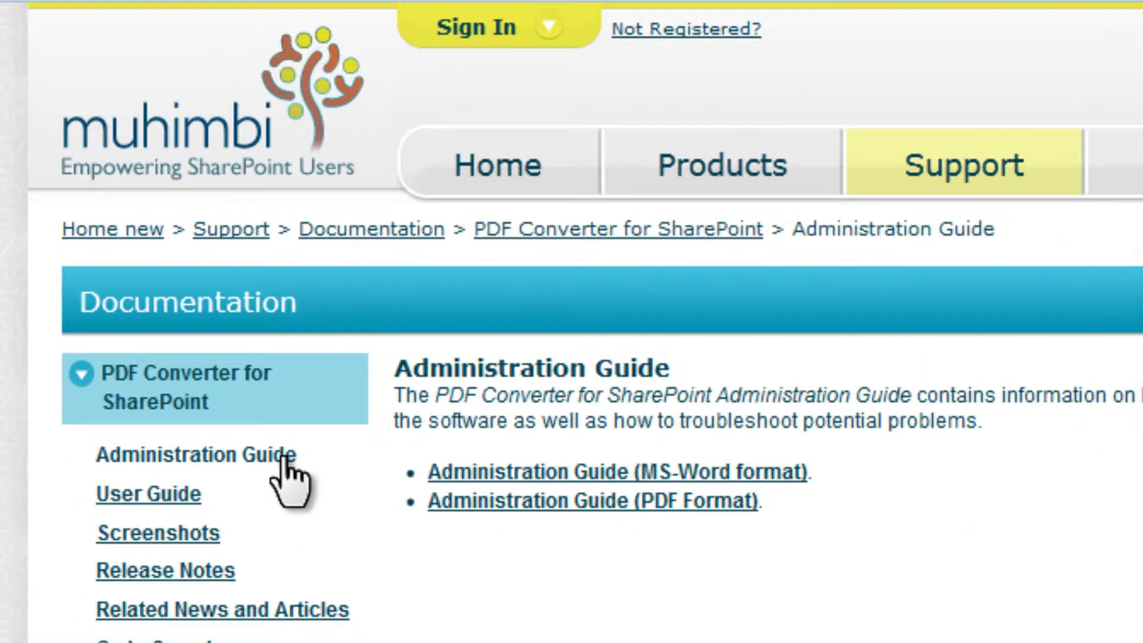
pyautogui.click(551, 502)
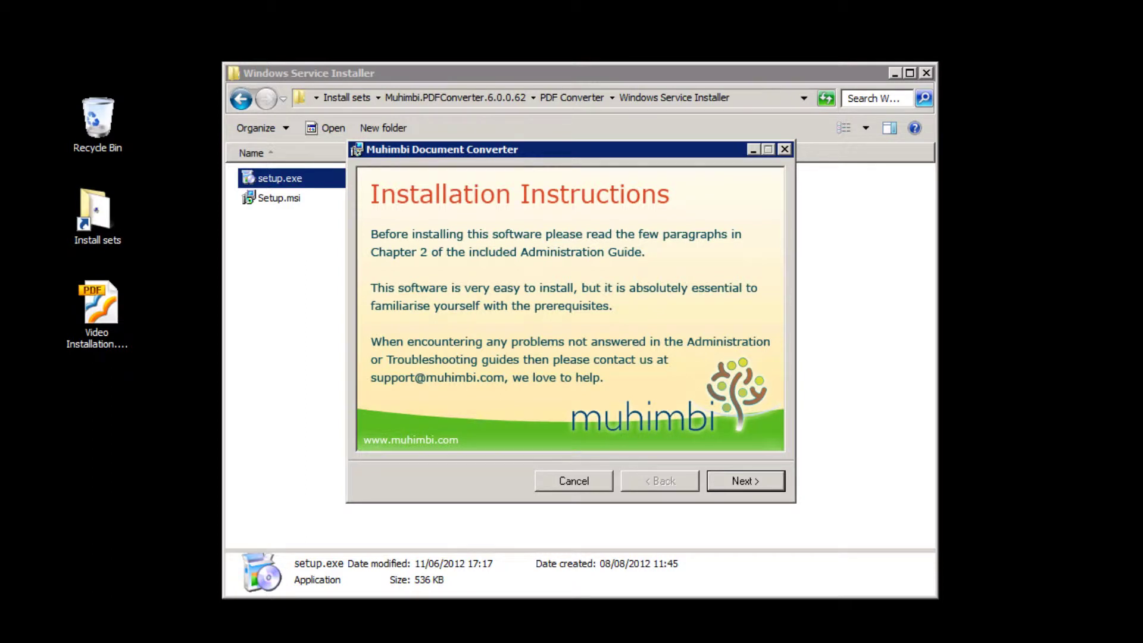
# Step: Install to the default folder and run the service under the domain service account and its password
pyautogui.press('Return')
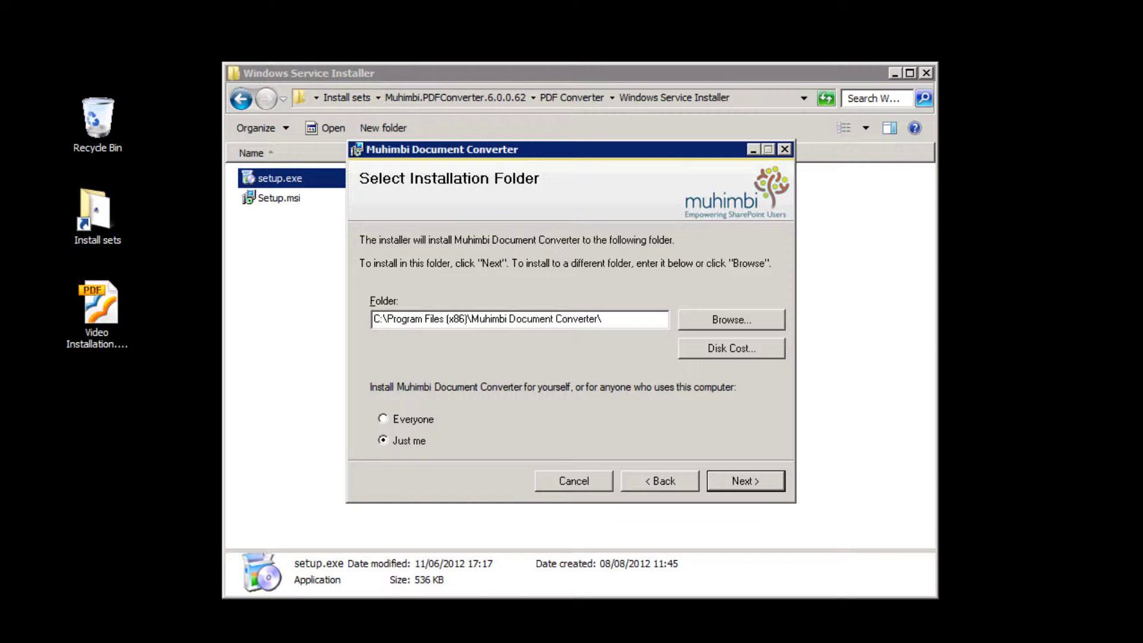
pyautogui.press('Return')
pyautogui.press('Return')
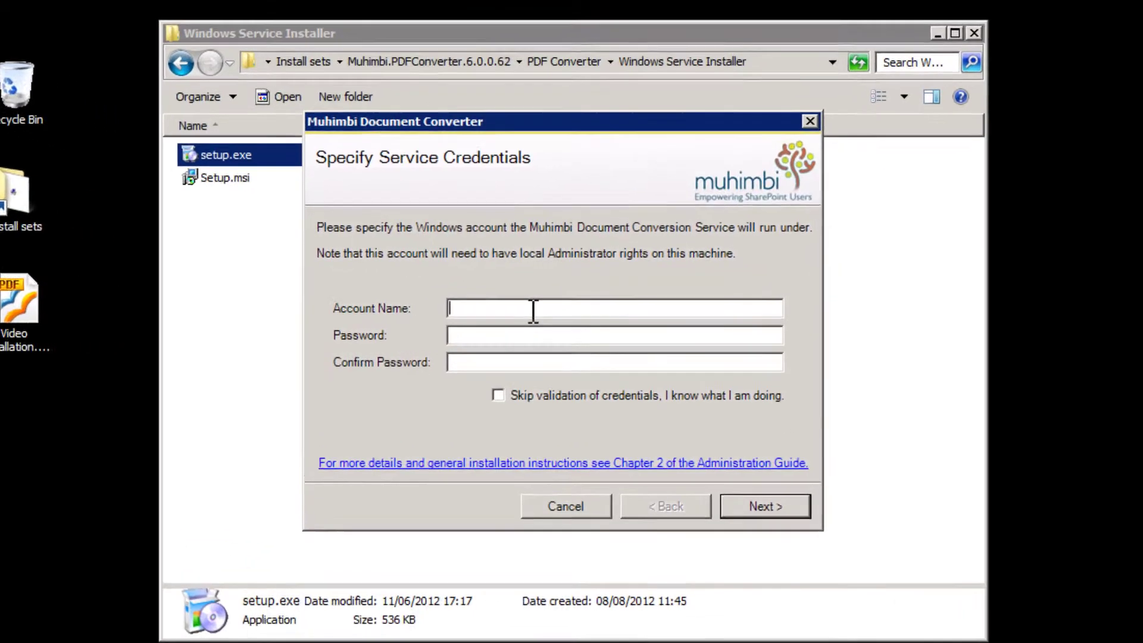
pyautogui.write('mu')
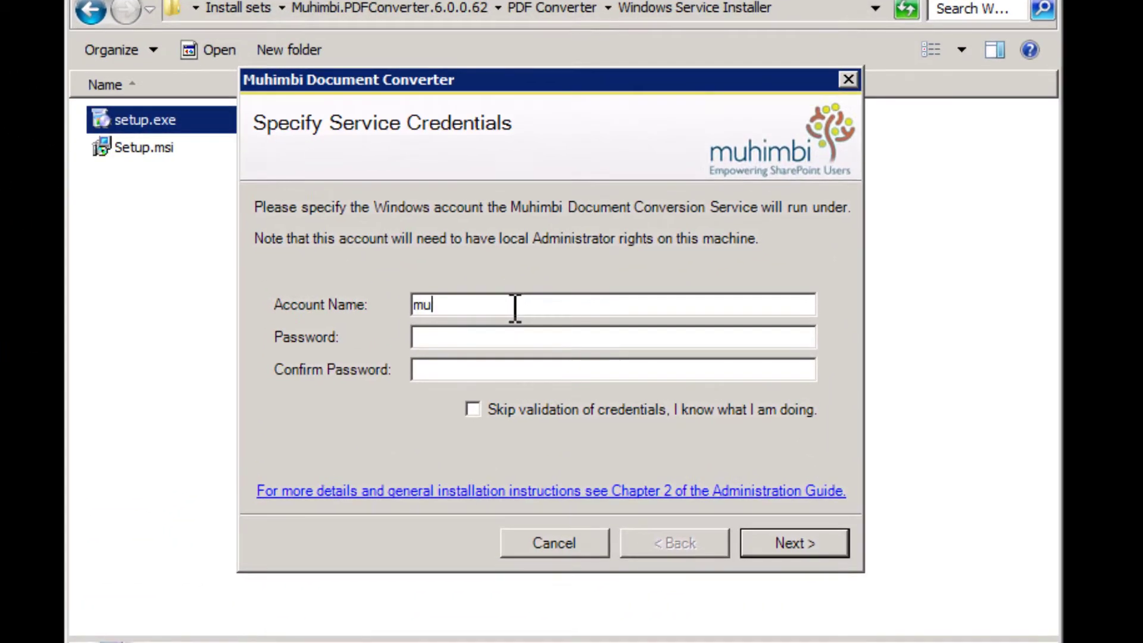
pyautogui.write('himbi\\PDFServiceAccount')
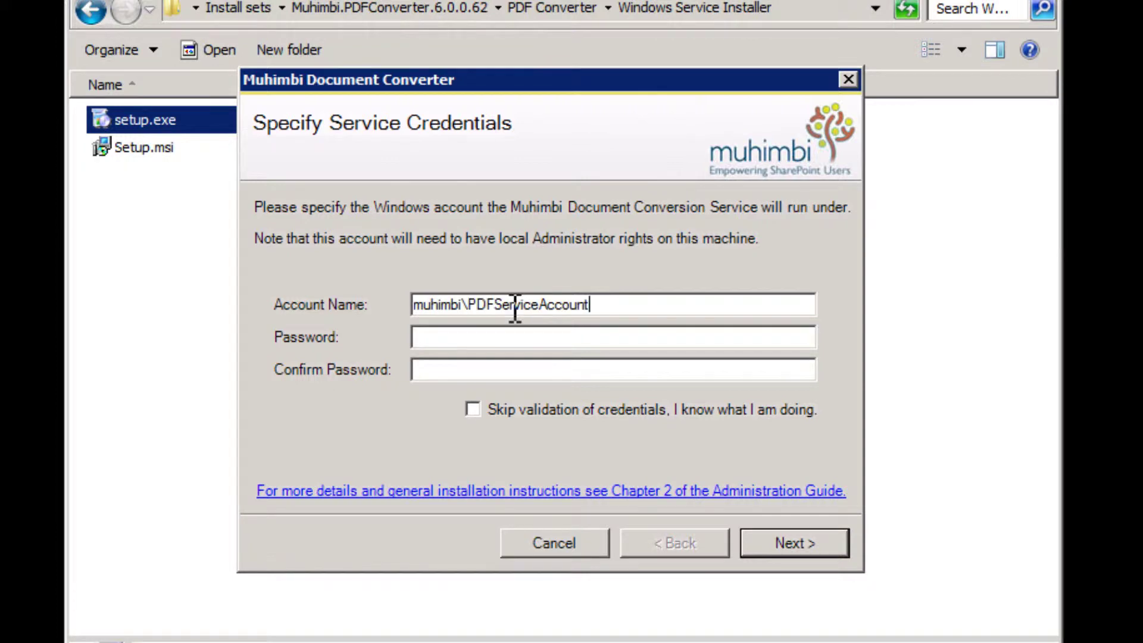
pyautogui.press('Tab')
pyautogui.write('*********')
pyautogui.press('Tab')
pyautogui.write('*********')
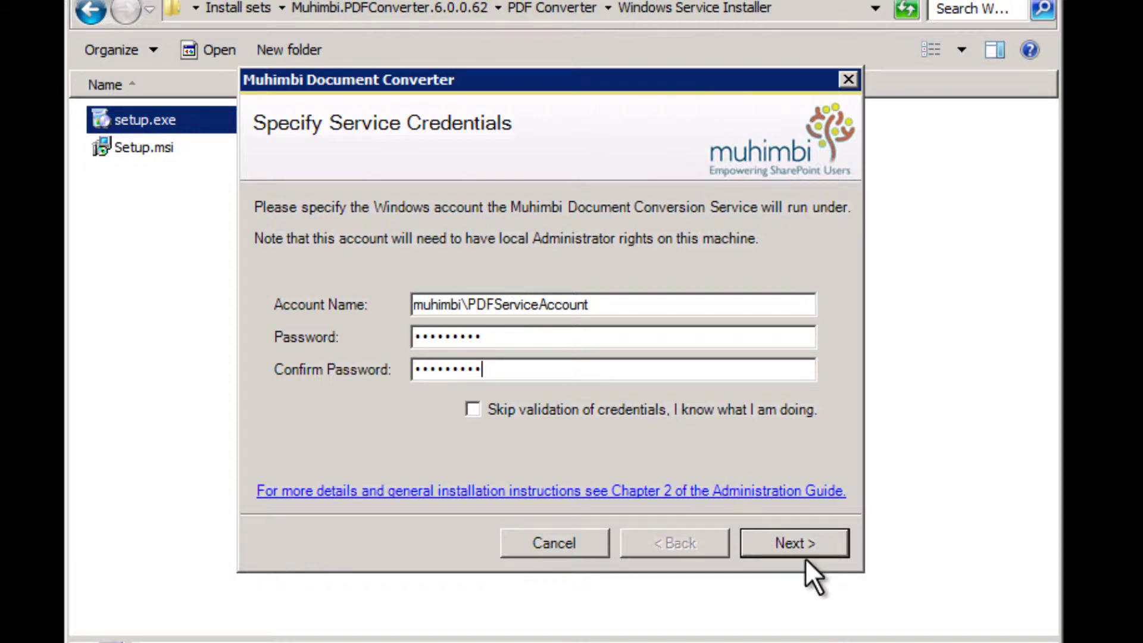
pyautogui.click(784, 540)
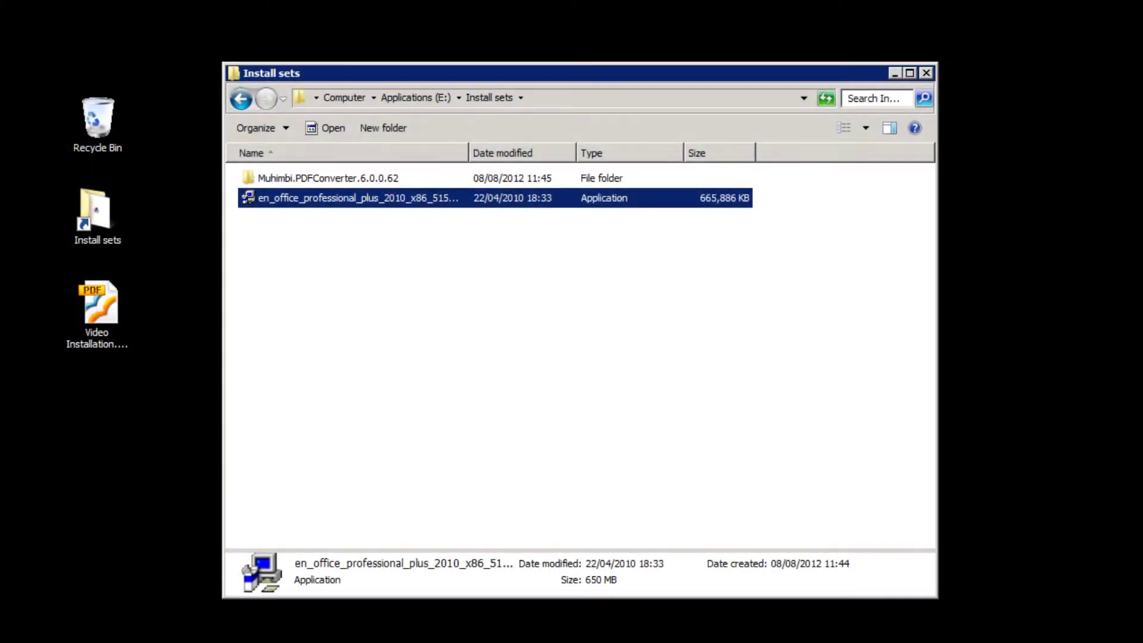
# Step: Run the Office 2010 setup with Install Now, then close it once installation completes
pyautogui.press('Return')
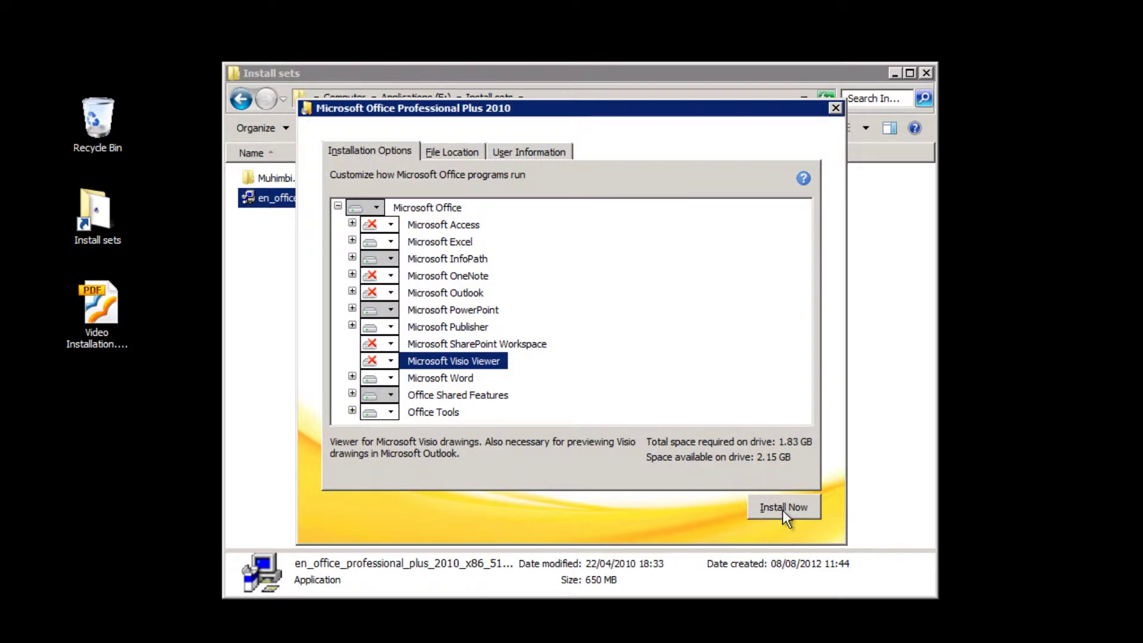
pyautogui.click(782, 508)
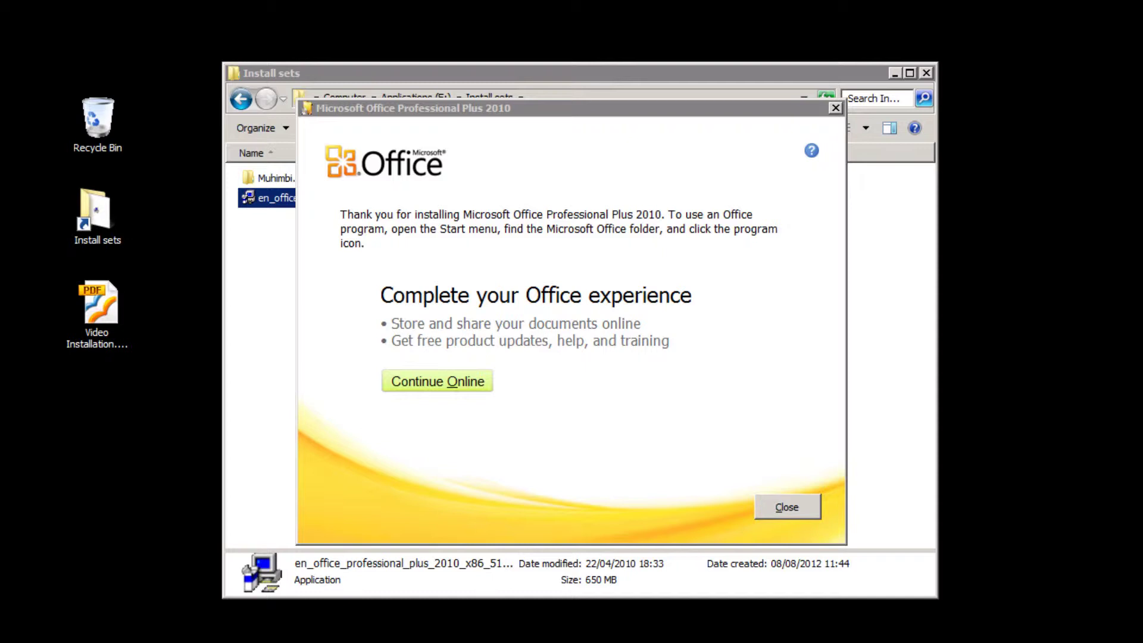
pyautogui.press('Return')
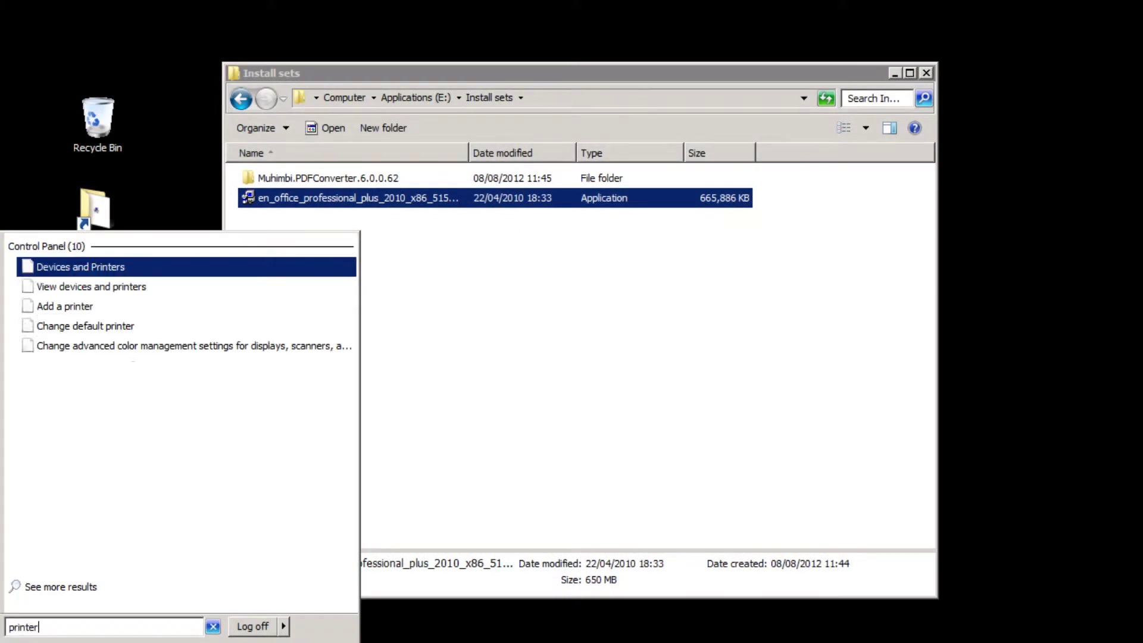
# Step: Open Devices and Printers and inspect the Microsoft XPS Document Writer
pyautogui.press('Return')
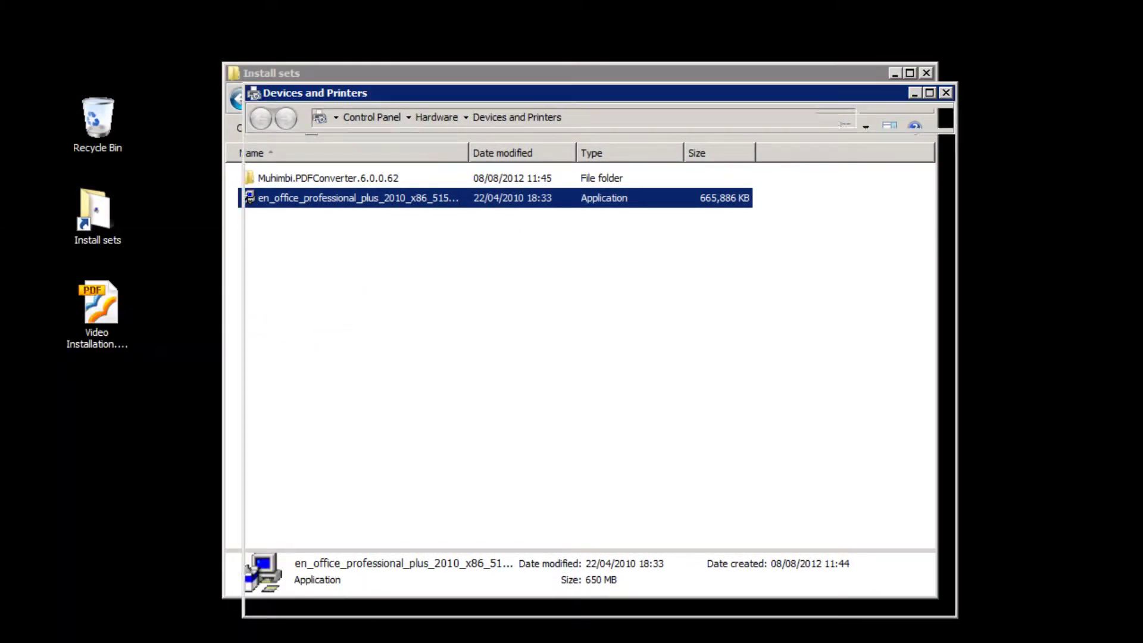
pyautogui.click(403, 393)
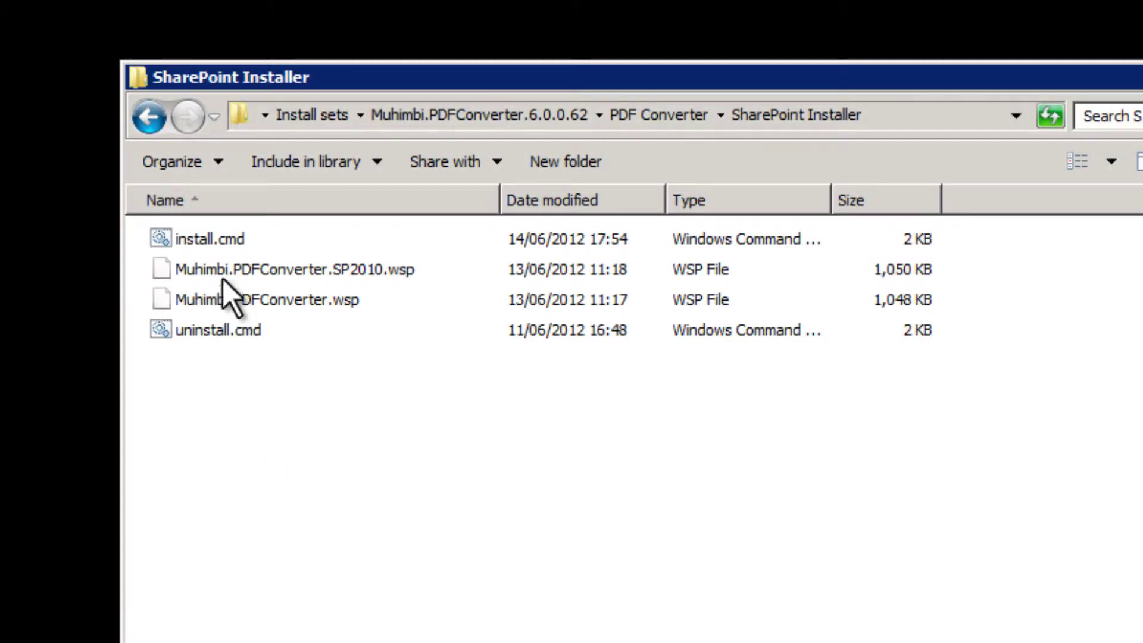
# Step: Run install.cmd from the SharePoint Installer folder to add and deploy the PDF Converter solution
pyautogui.doubleClick(202, 244)
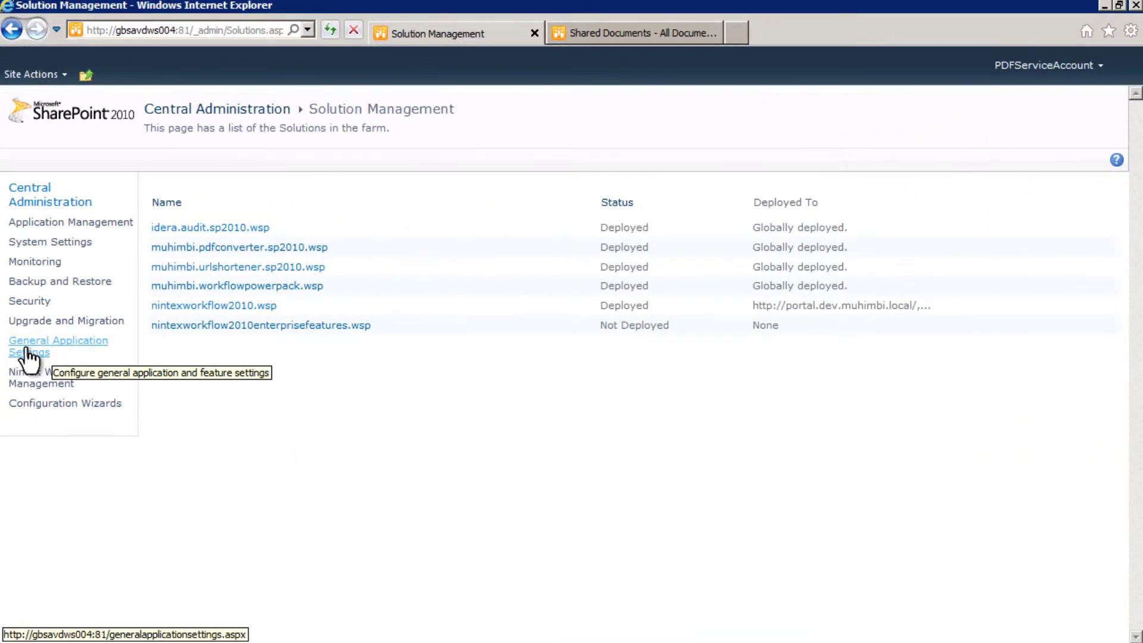
pyautogui.click(27, 349)
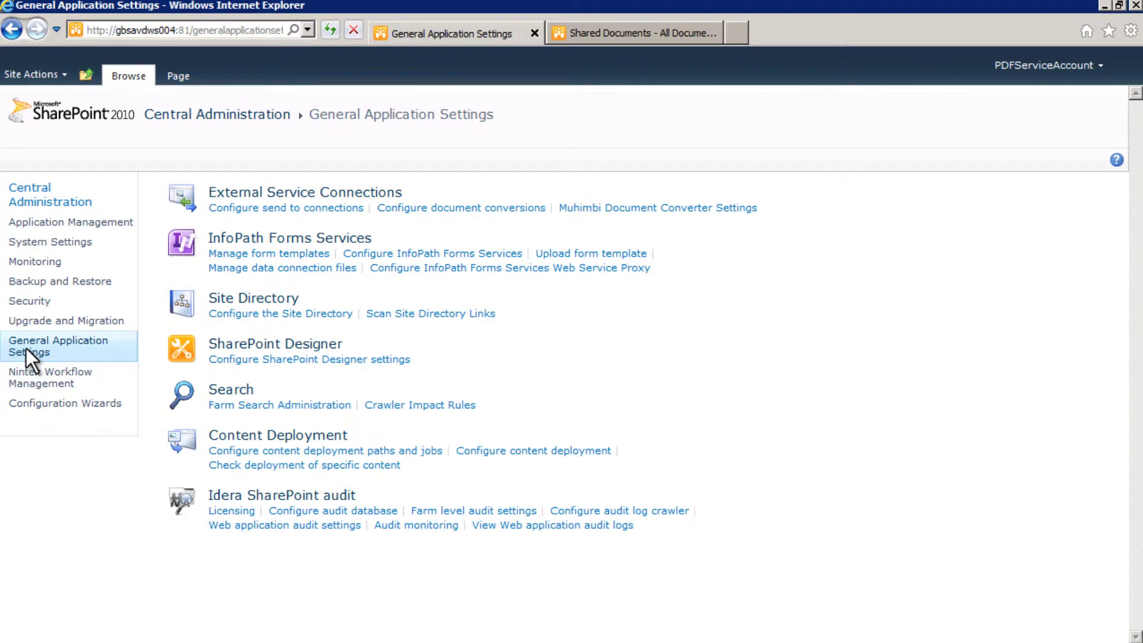
# Step: Open Muhimbi Document Converter Settings and select localhost in the conversion server address
pyautogui.click(628, 211)
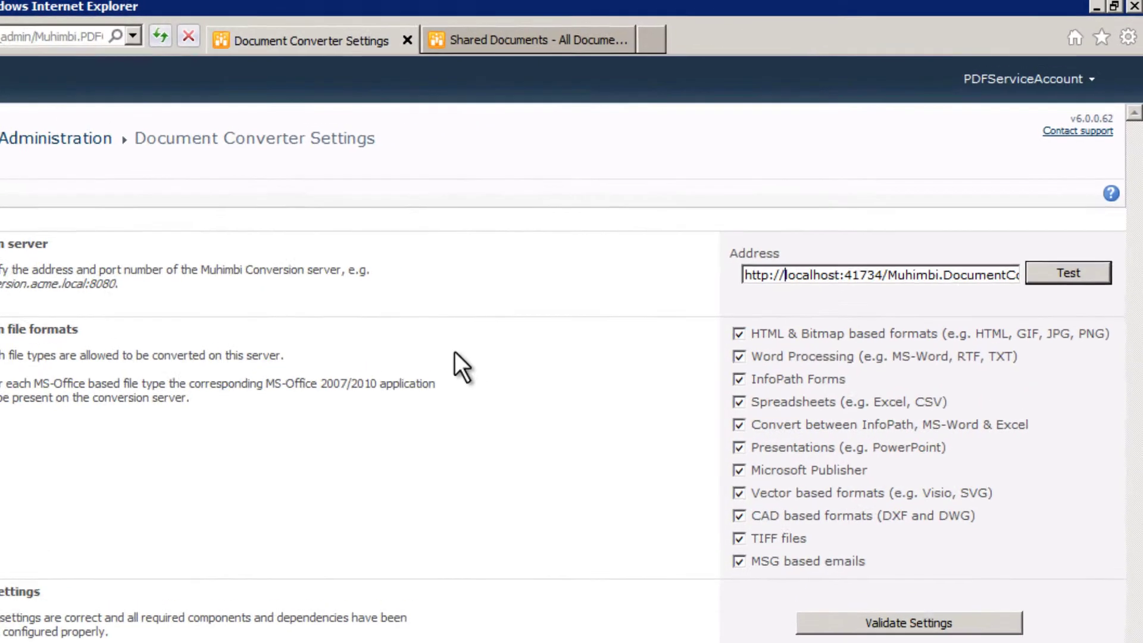
pyautogui.hotkey('shift', 'Right')
pyautogui.hotkey('shift', 'Right')
pyautogui.hotkey('shift', 'Right')
pyautogui.hotkey('shift', 'Right')
pyautogui.hotkey('shift', 'Right')
pyautogui.hotkey('shift', 'Right')
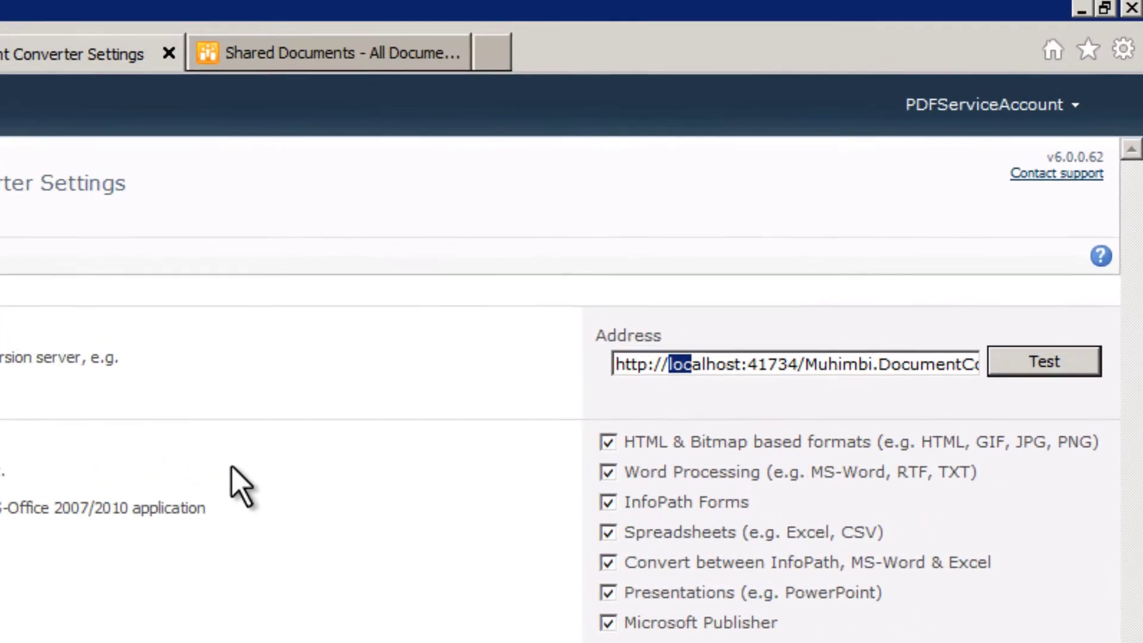
pyautogui.hotkey('shift', 'Right')
pyautogui.hotkey('shift', 'Right')
pyautogui.hotkey('shift', 'Right')
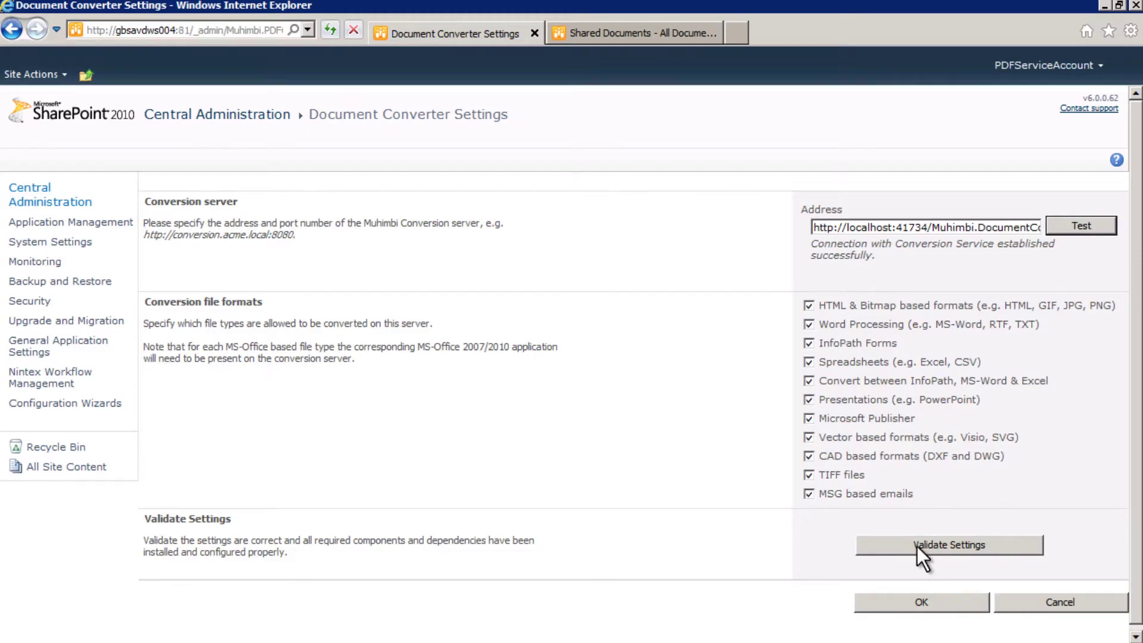
# Step: Validate all converter settings and scroll through the results
pyautogui.click(916, 545)
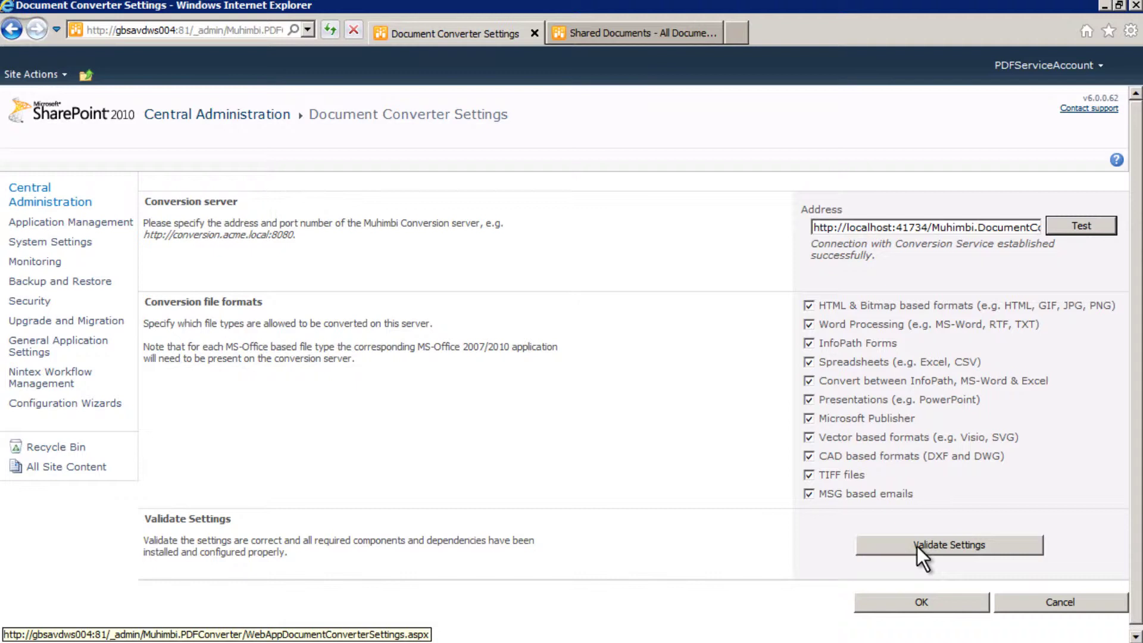
pyautogui.click(916, 545)
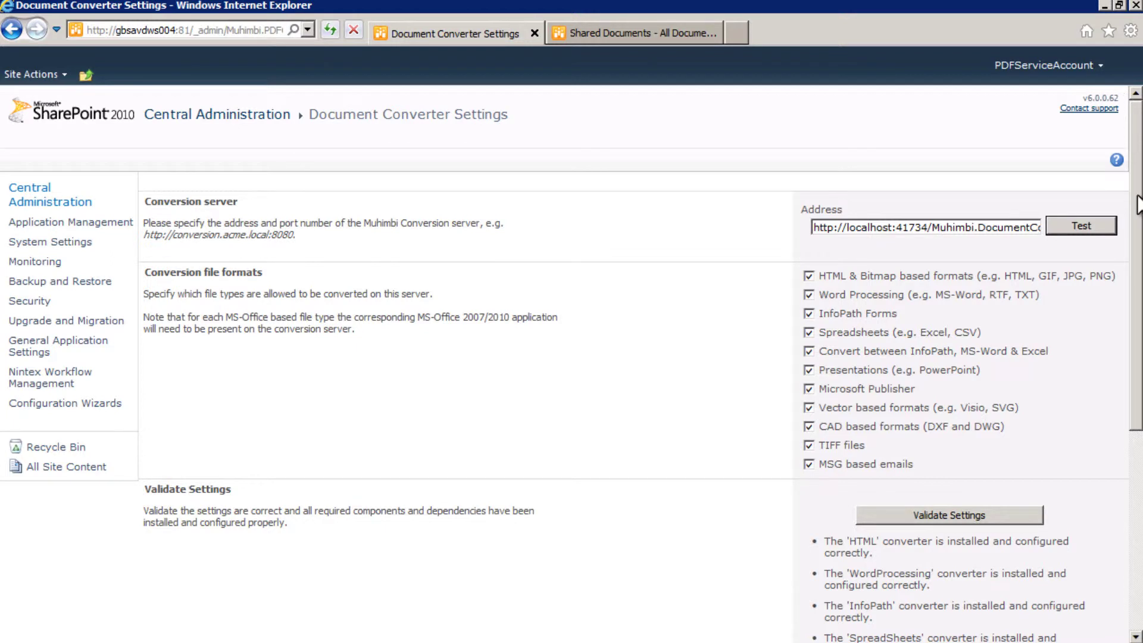
pyautogui.scroll(-3, 1137, 202)
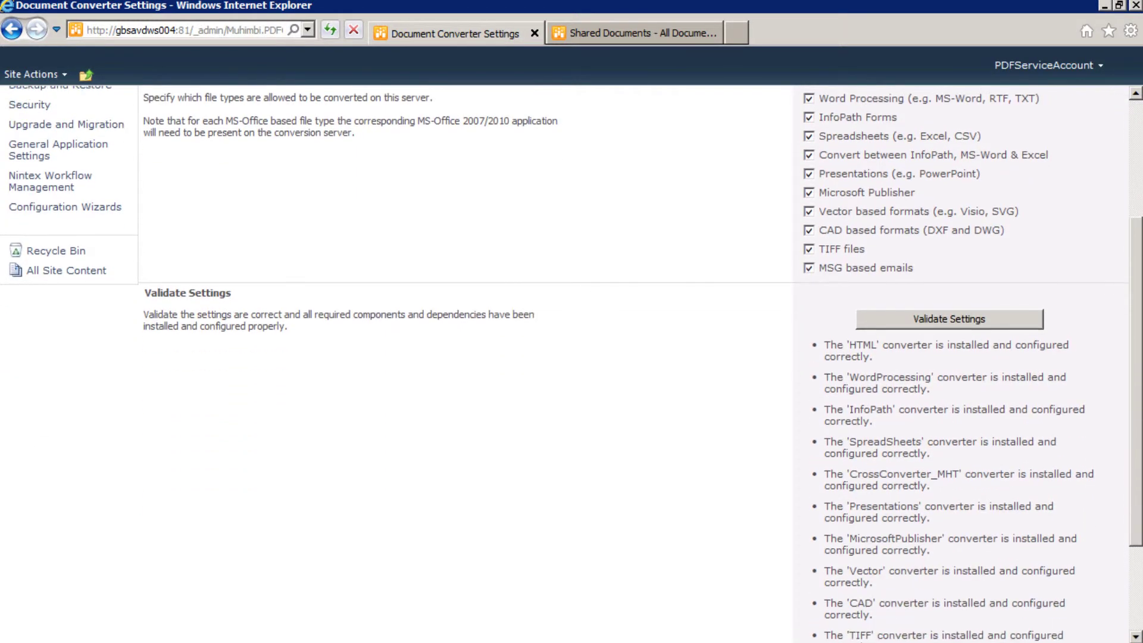
pyautogui.scroll(-1, 572, 367)
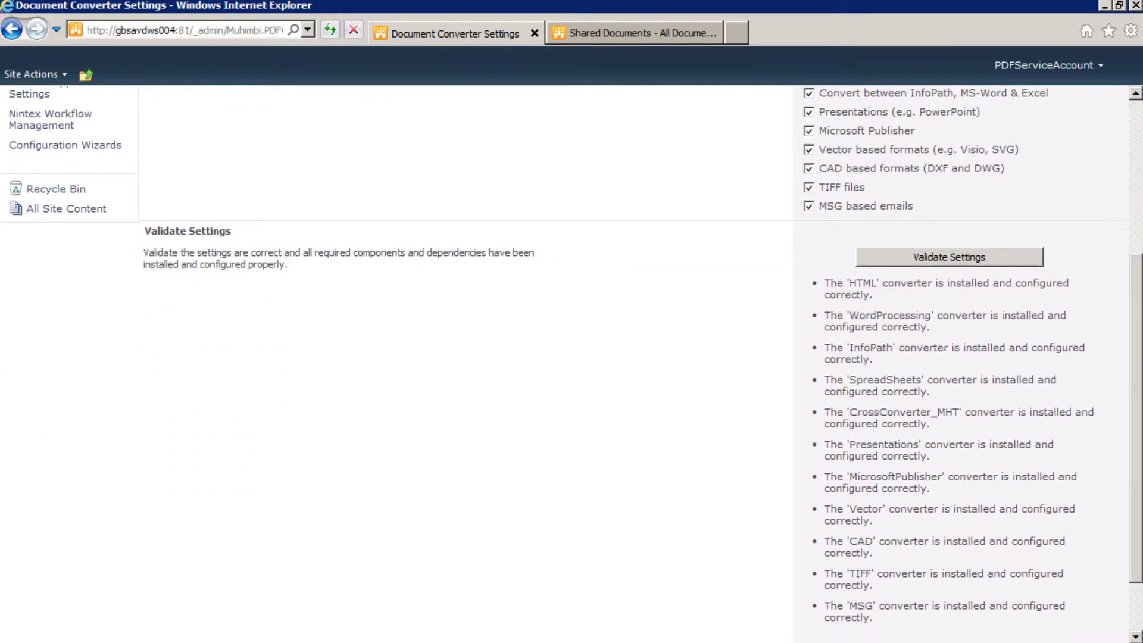
pyautogui.scroll(-1, 571, 367)
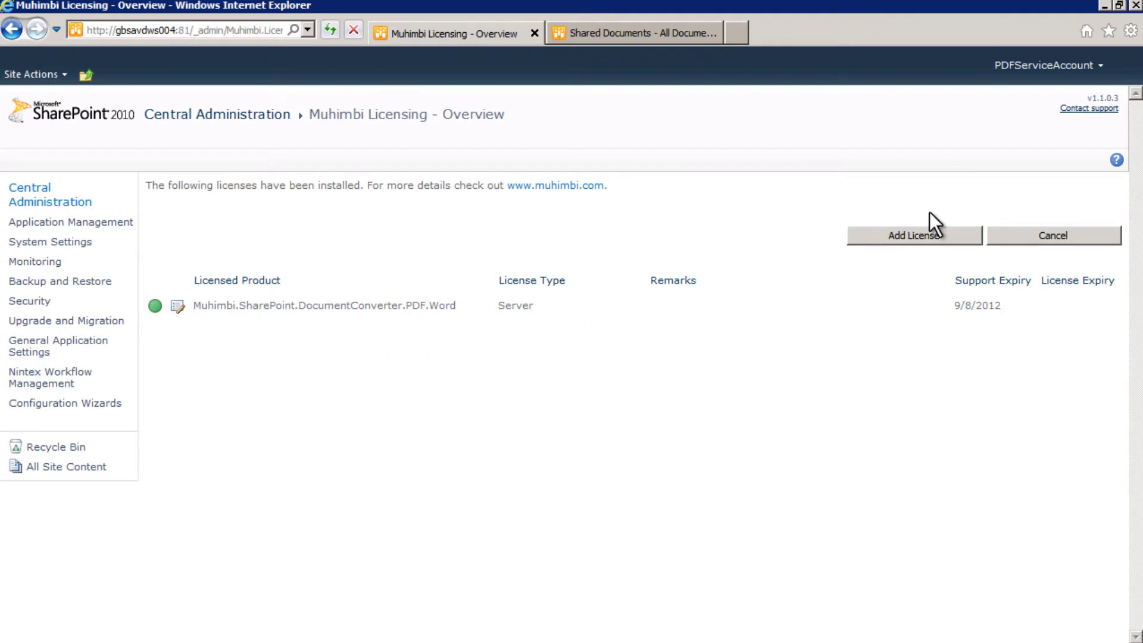
# Step: Add a new license by pasting the XML license text and saving it
pyautogui.click(918, 235)
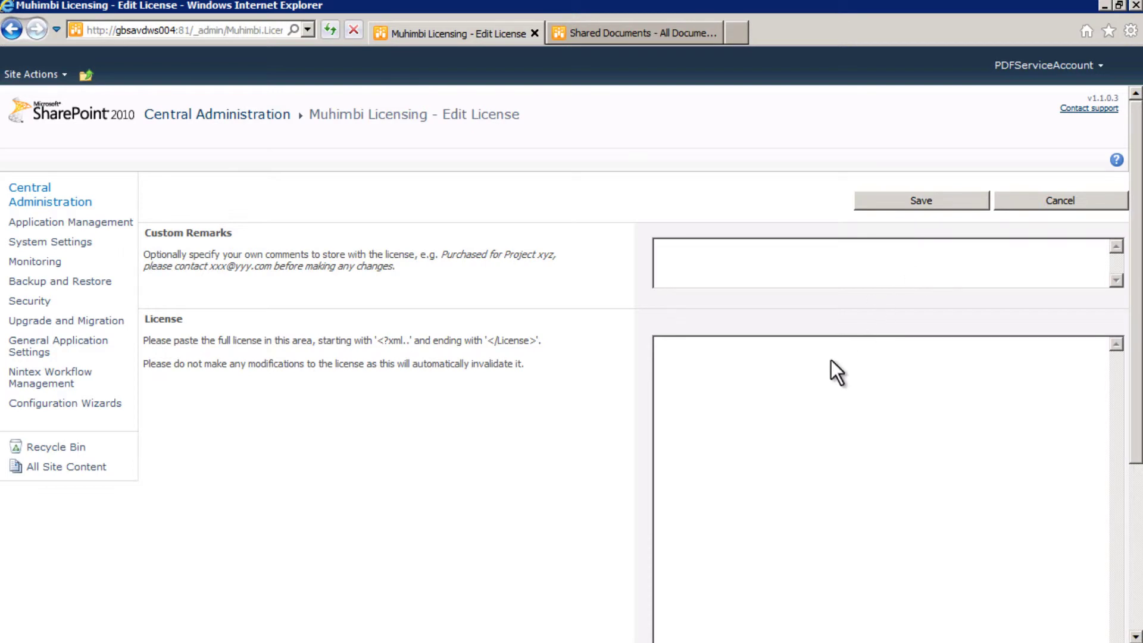
pyautogui.click(831, 359)
pyautogui.hotkey('ctrl', 'v')
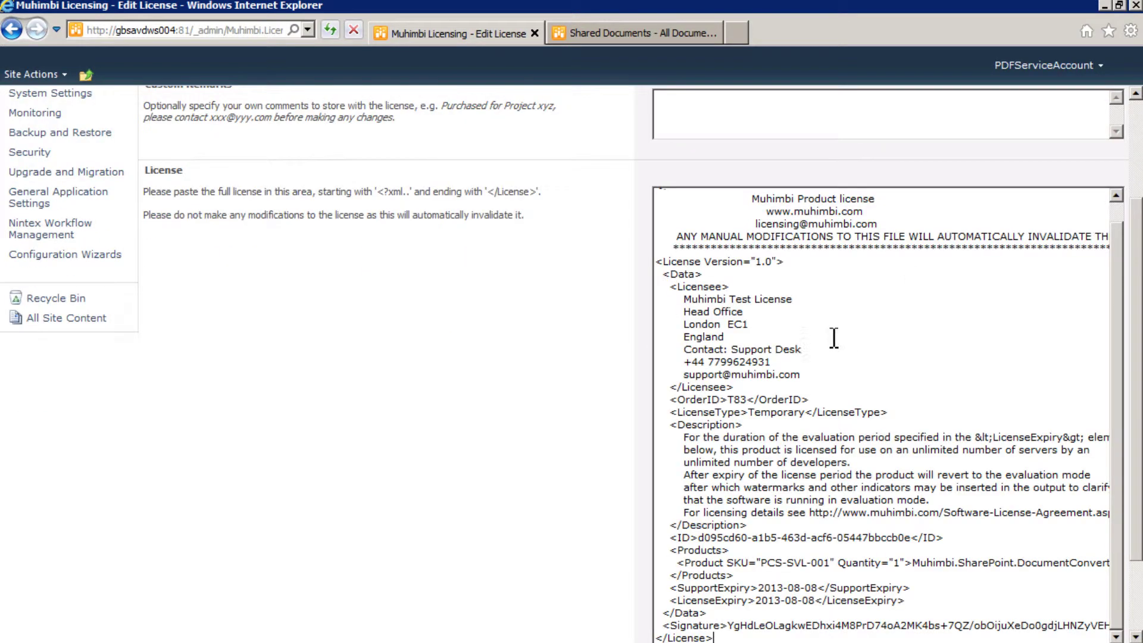
pyautogui.scroll(4, 1009, 182)
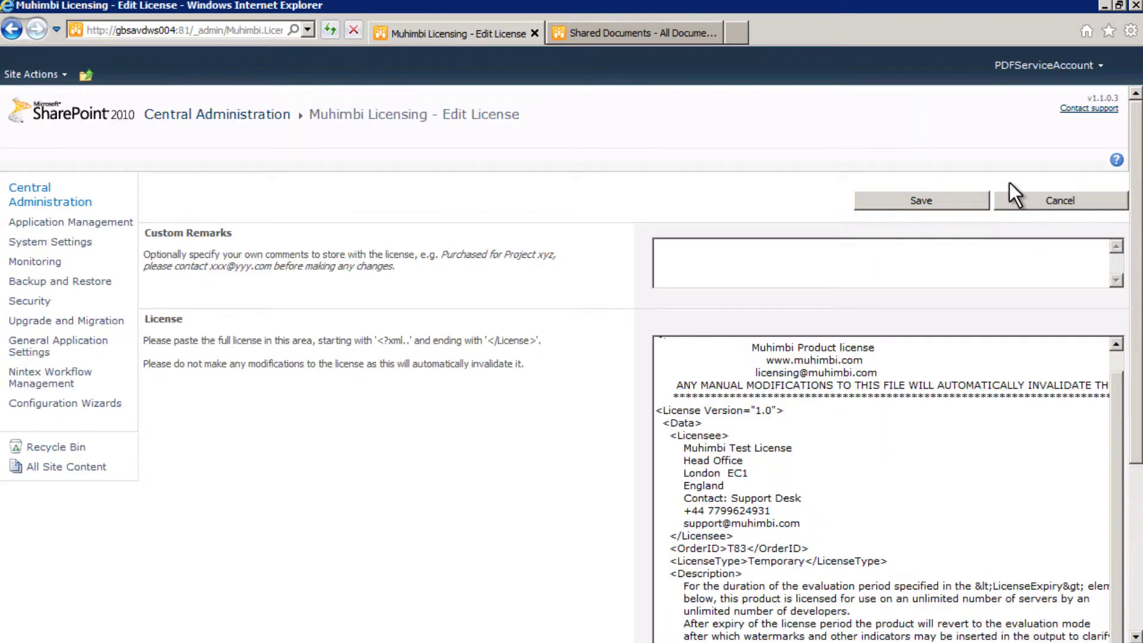
pyautogui.click(964, 199)
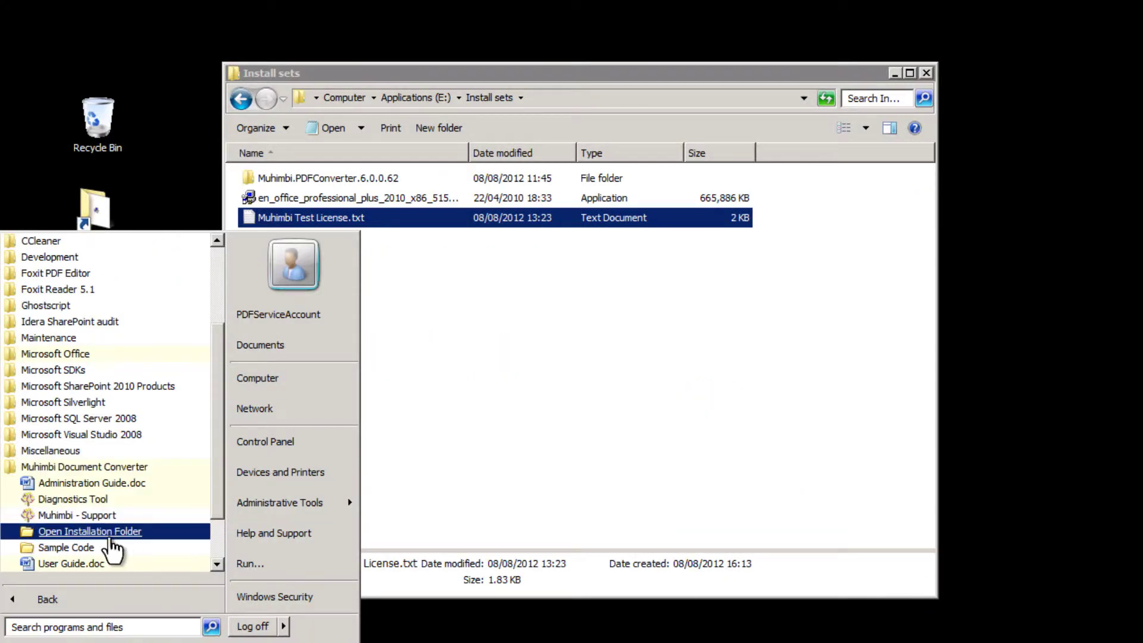
# Step: Open the Muhimbi installation folder from the Start menu
pyautogui.click(89, 531)
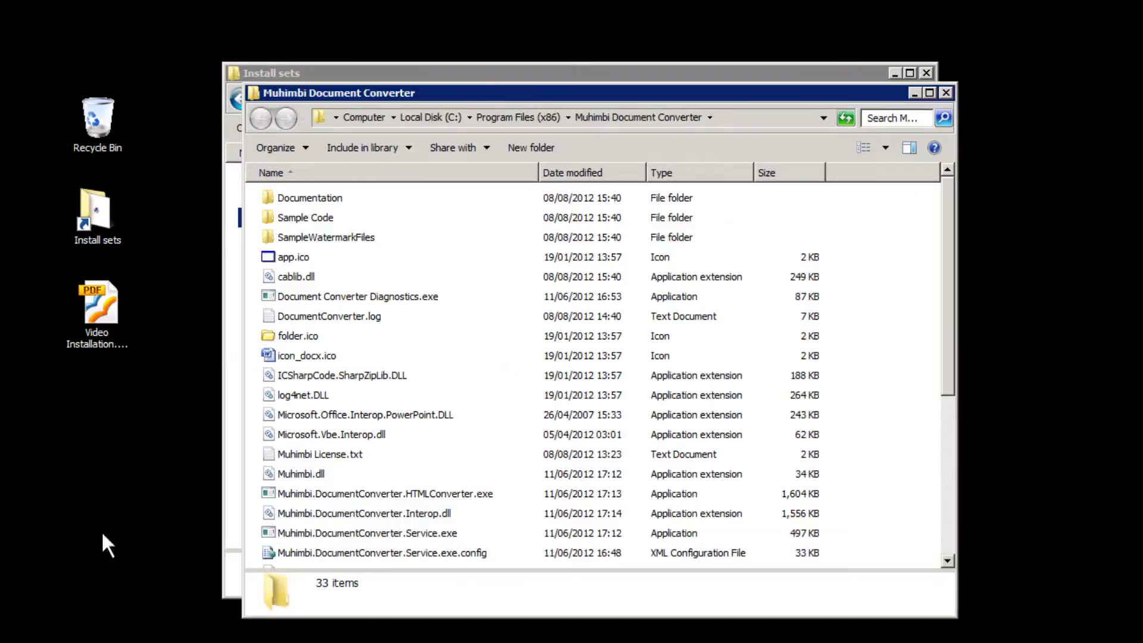
pyautogui.click(701, 339)
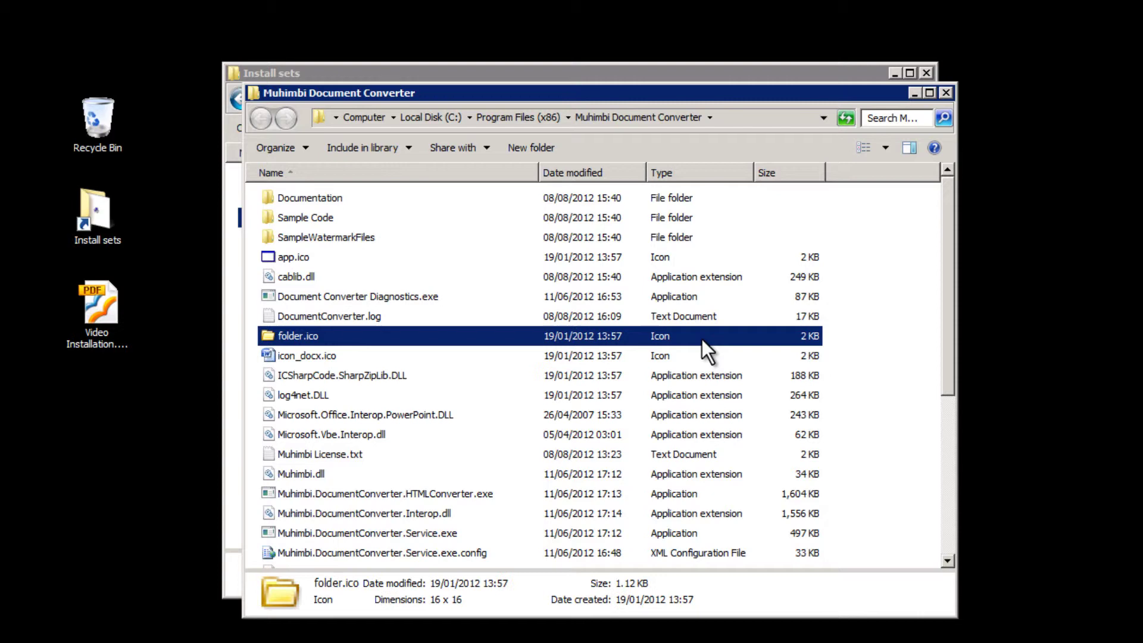
pyautogui.scroll(-5, 702, 340)
# Step: Restart the Muhimbi Document Converter Service in the Services console
pyautogui.doubleClick(330, 193)
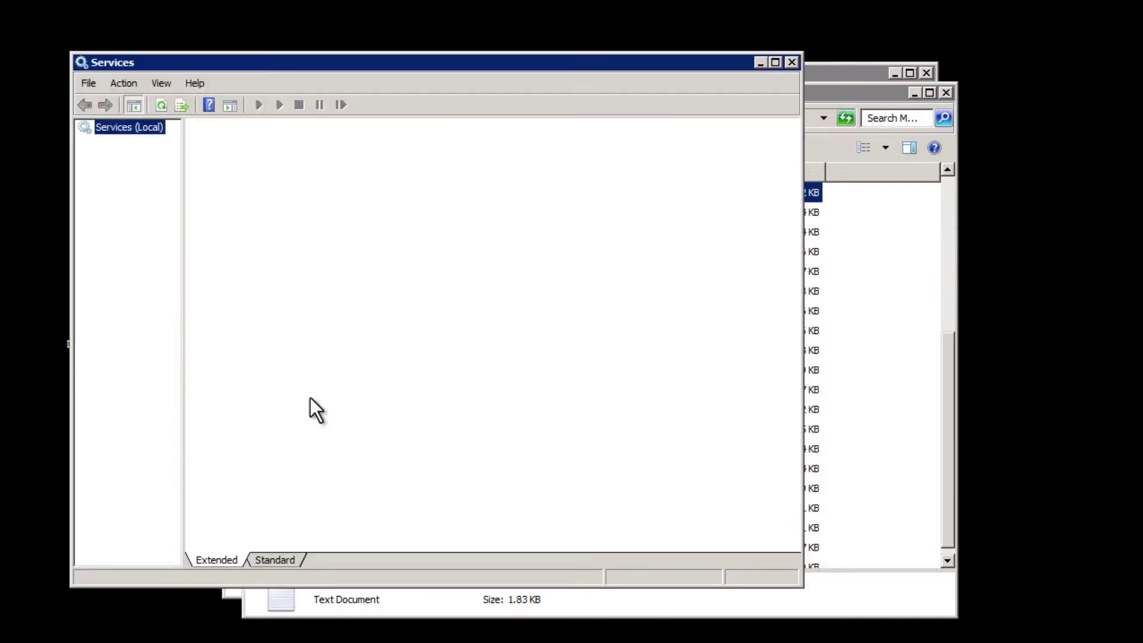
pyautogui.click(502, 315)
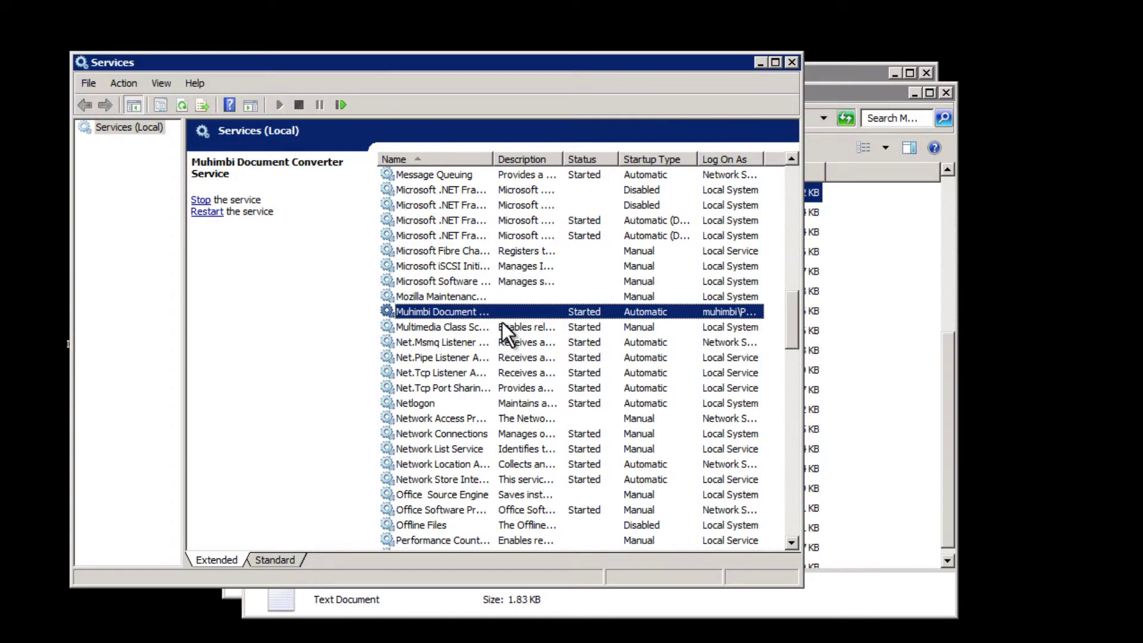
pyautogui.click(338, 106)
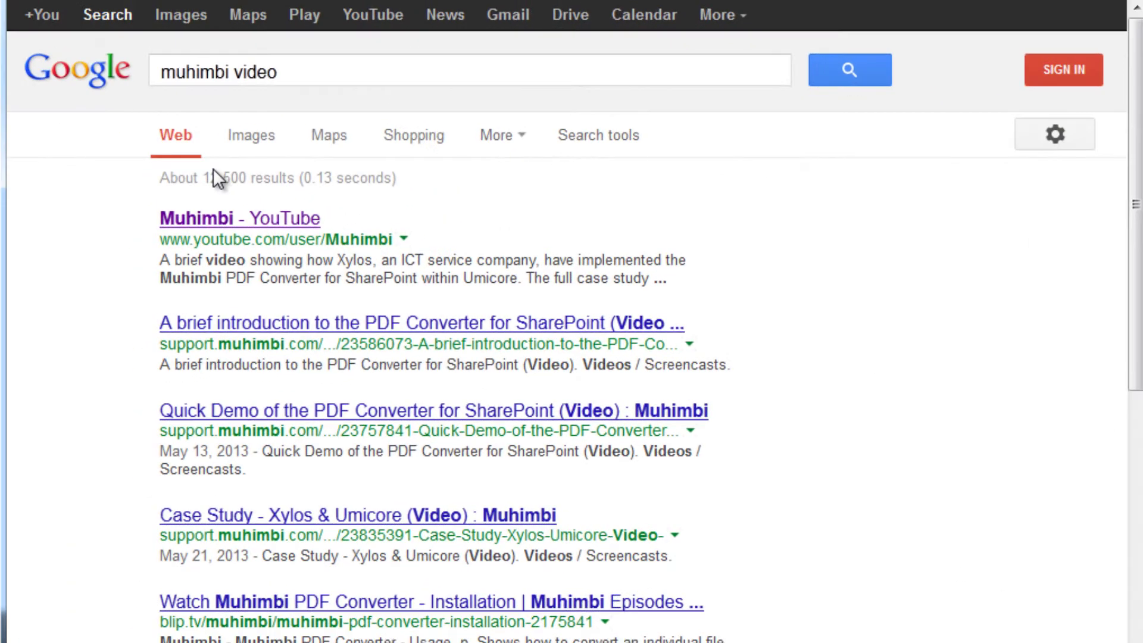
# Step: Go to the Muhimbi YouTube channel and play the 4:03 Quick Demo of the PDF Converter video
pyautogui.click(246, 224)
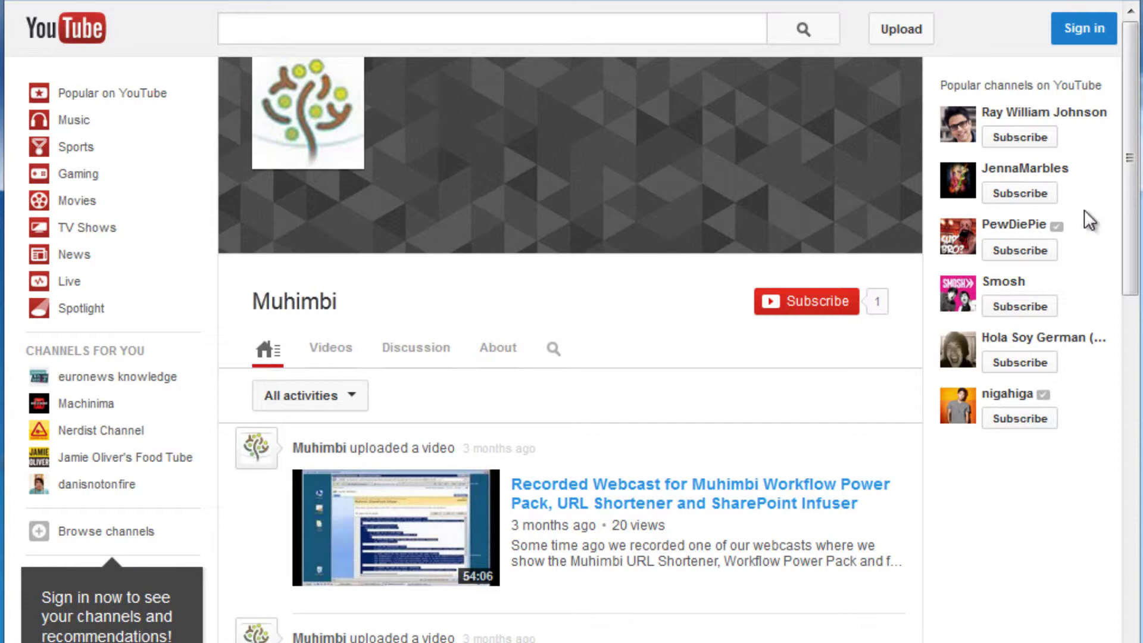
pyautogui.moveTo(1131, 219); pyautogui.dragTo(1105, 593)
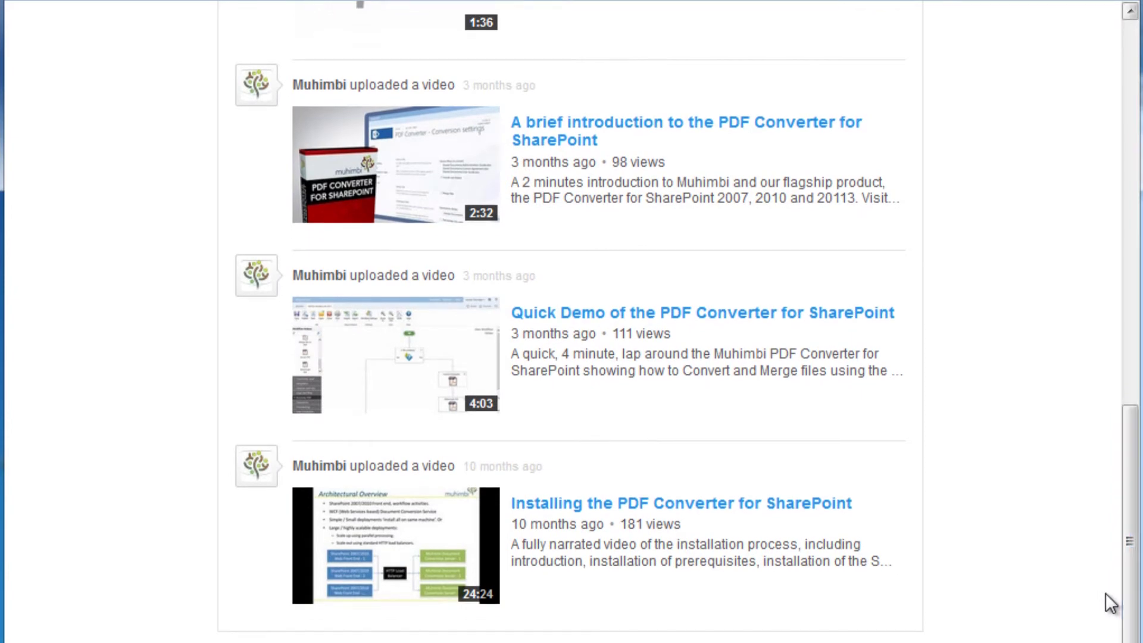
pyautogui.moveTo(426, 357)
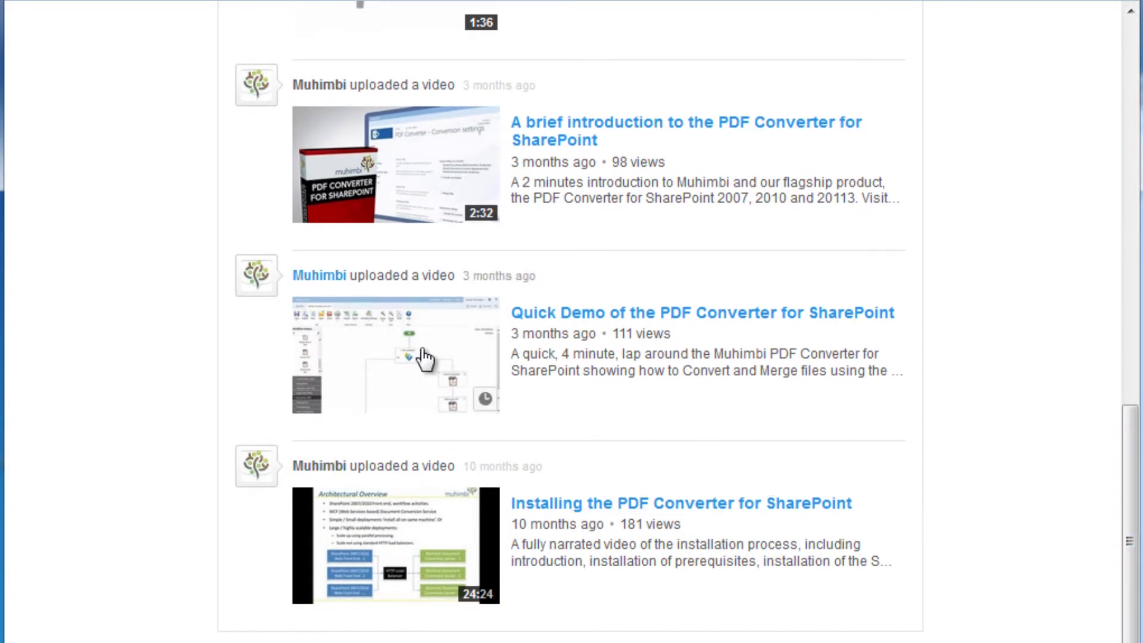
pyautogui.click(426, 357)
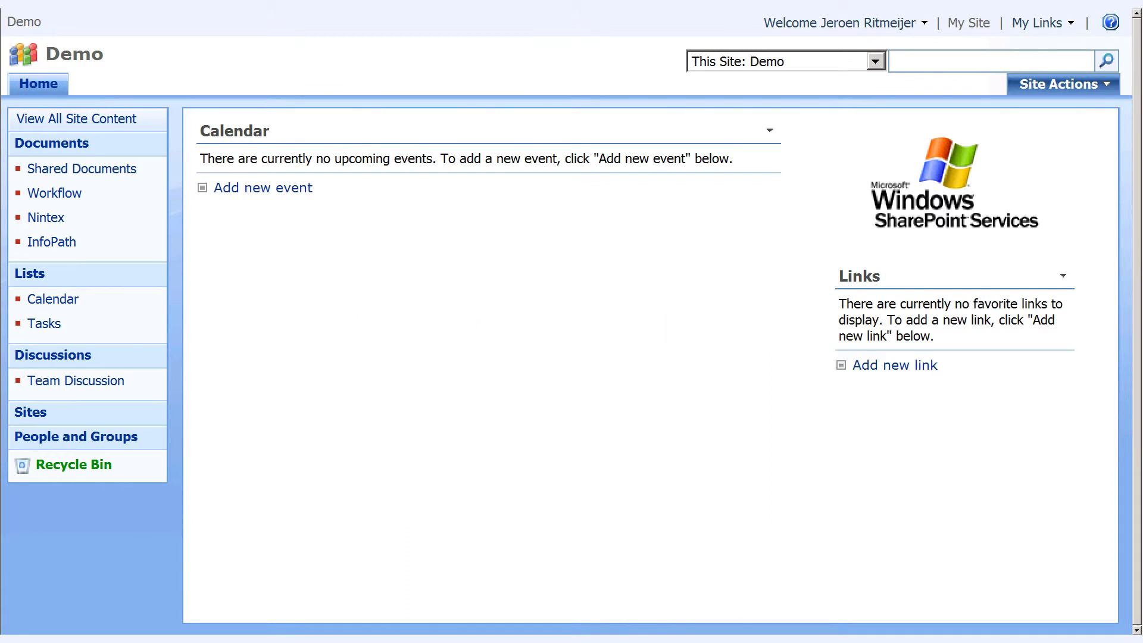
# Step: Convert License Agreement.doc in Shared Documents to PDF with default settings, then open License Agreement.pdf
pyautogui.click(104, 169)
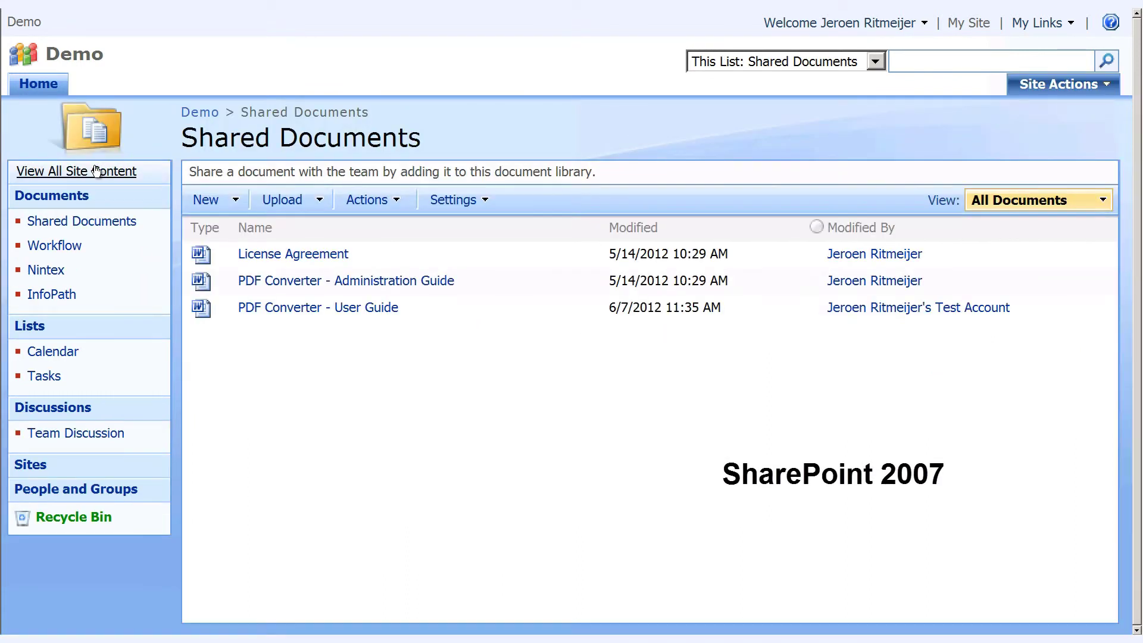
pyautogui.click(590, 257)
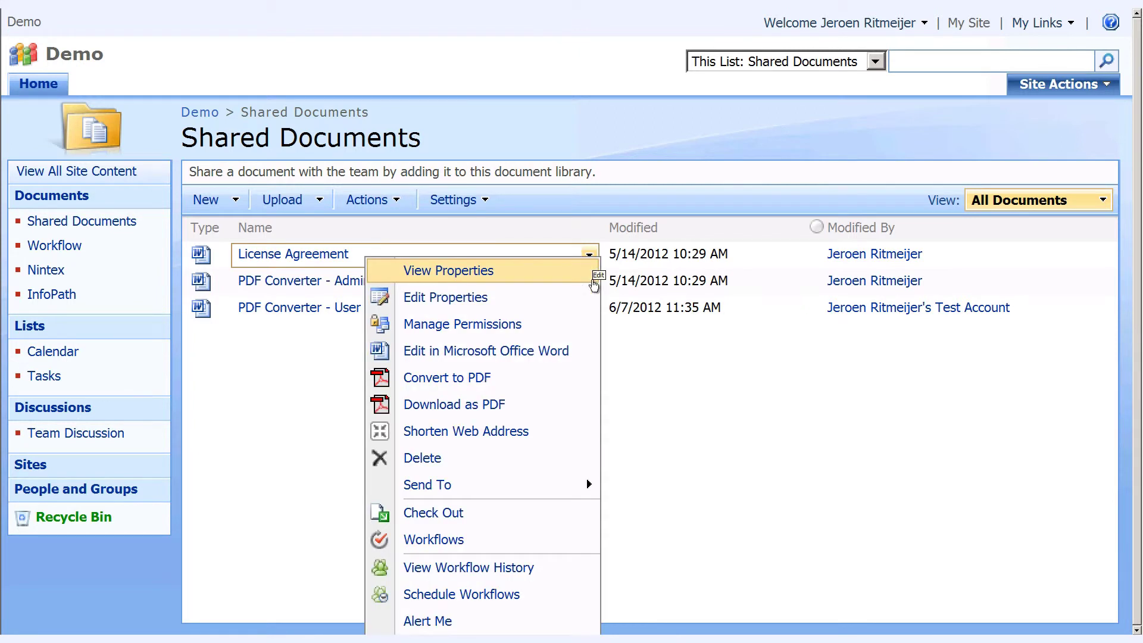
pyautogui.click(477, 385)
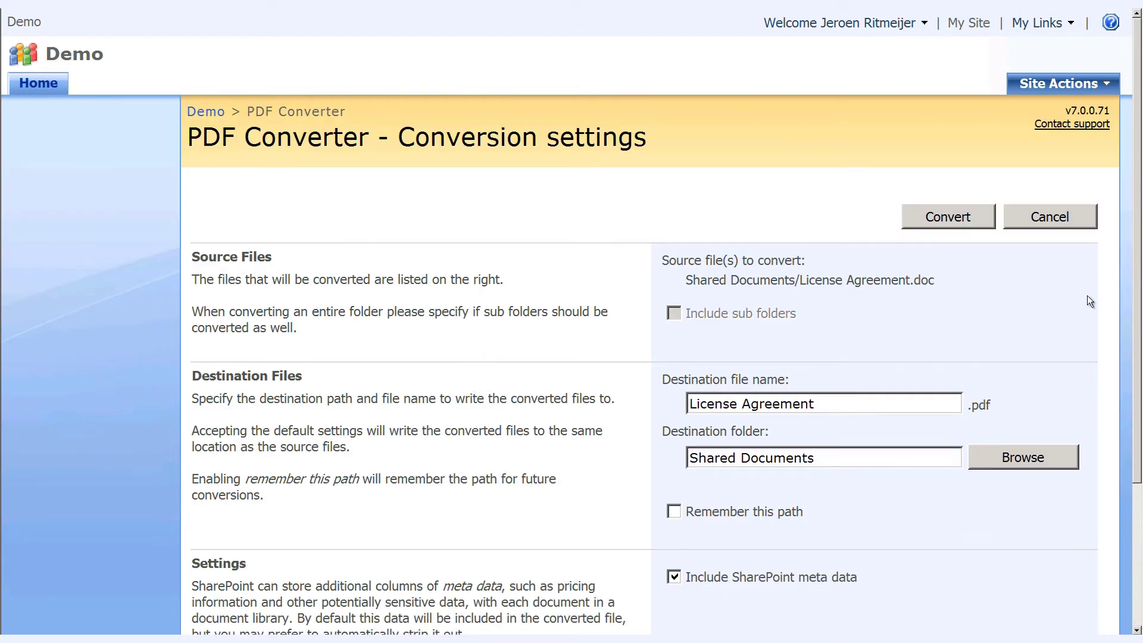
pyautogui.moveTo(1138, 305); pyautogui.dragTo(1136, 424)
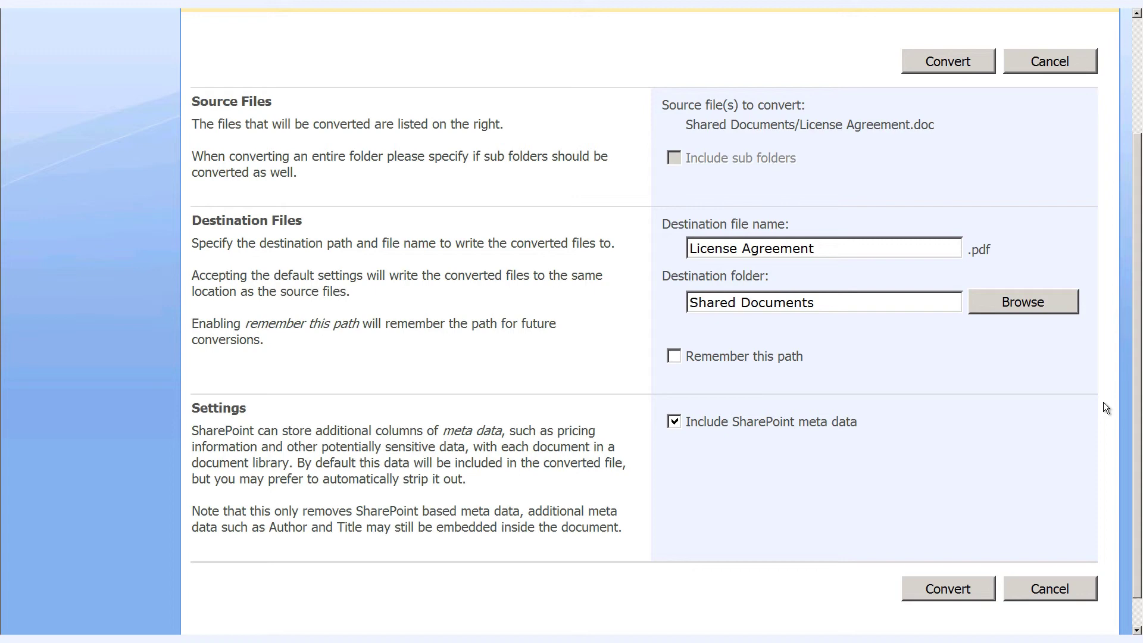
pyautogui.click(942, 586)
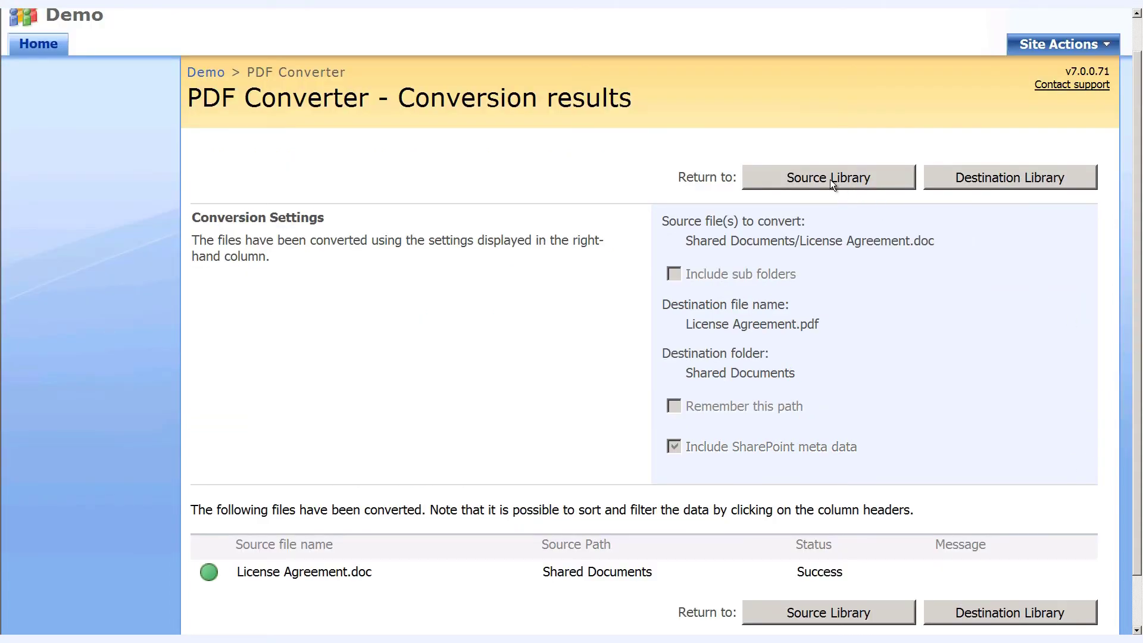
pyautogui.click(829, 180)
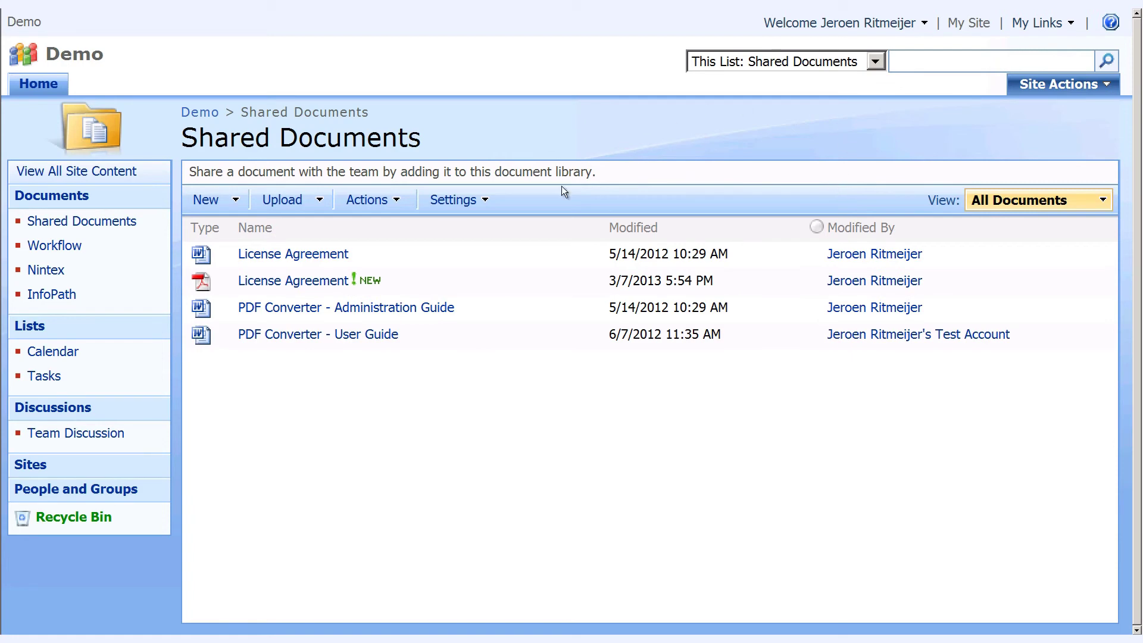
pyautogui.click(265, 281)
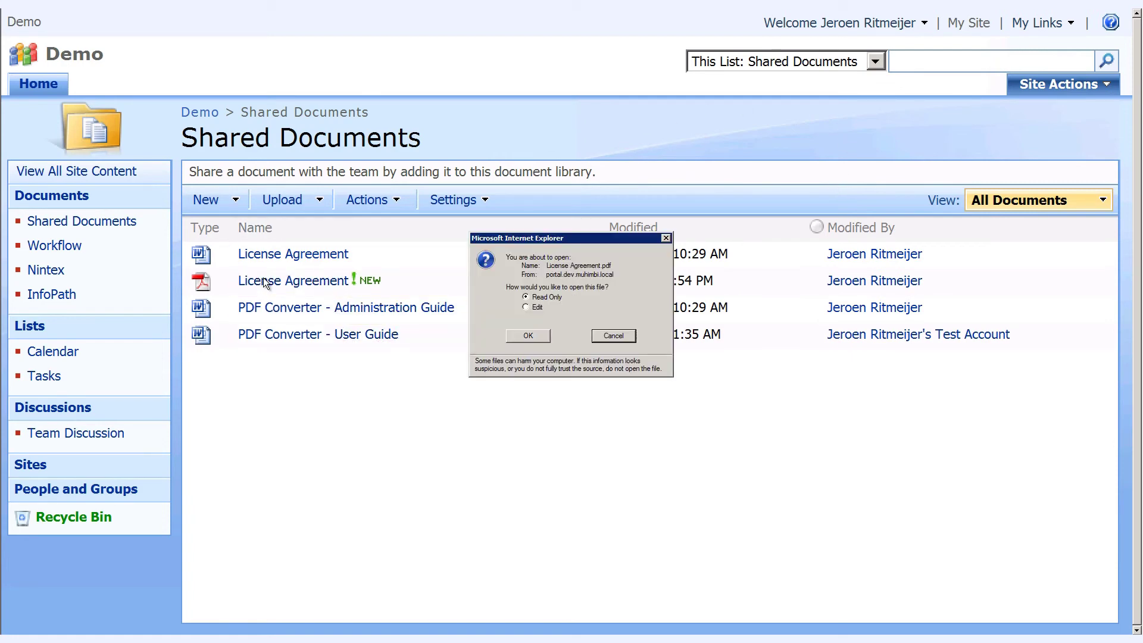
# Step: Confirm the prompt to open License Agreement.pdf read-only in the PDF viewer
pyautogui.click(529, 337)
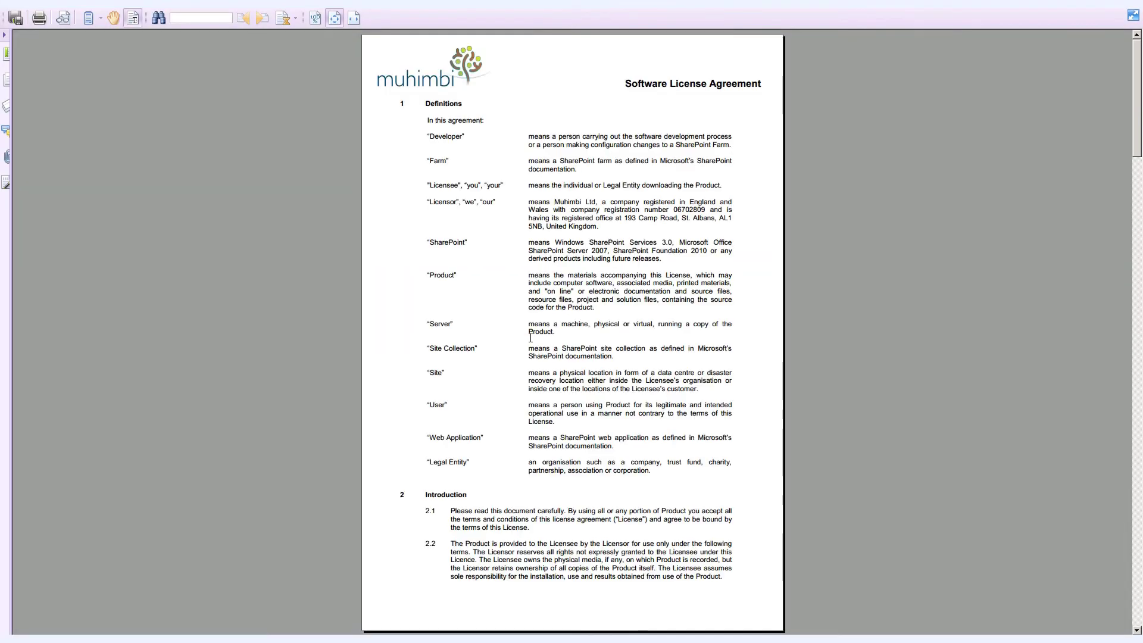